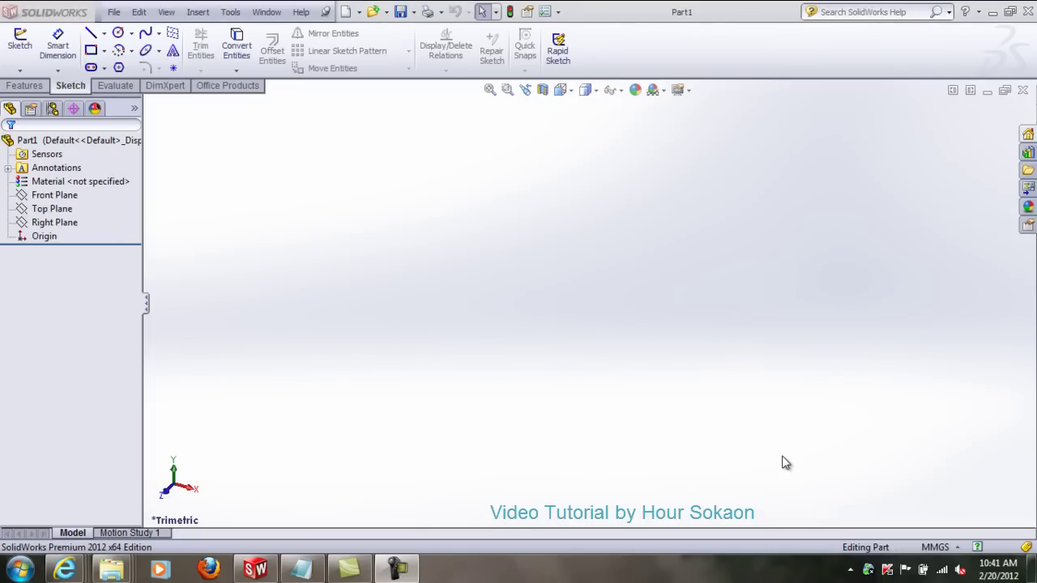
# Start a new sketch, Sketch1, on the Front Plane
pyautogui.click(53, 195)
pyautogui.click(68, 175)
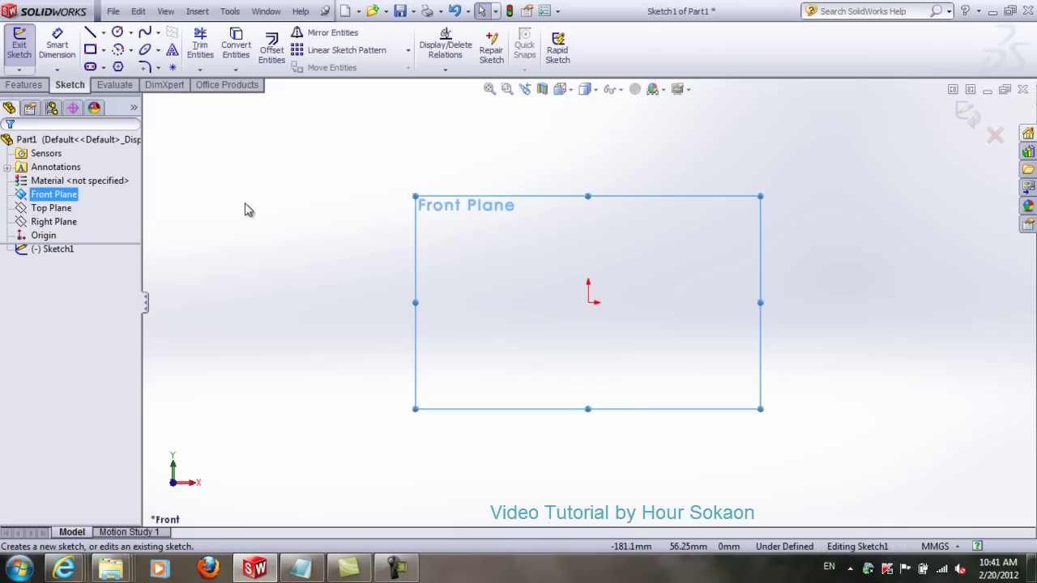
# Draw a circle centred on the origin with a radius of about 50 mm
pyautogui.click(117, 32)
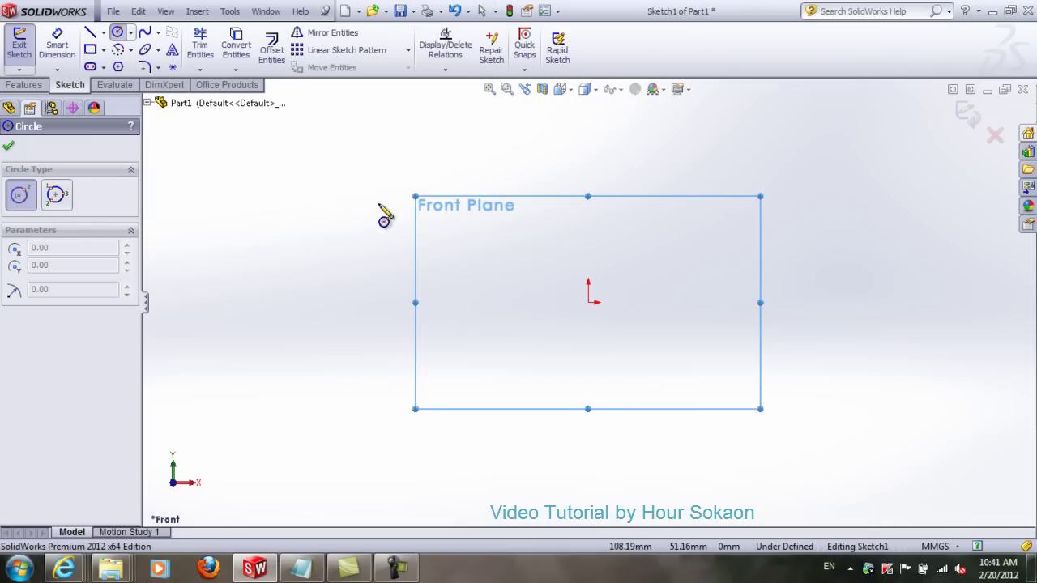
pyautogui.click(588, 303)
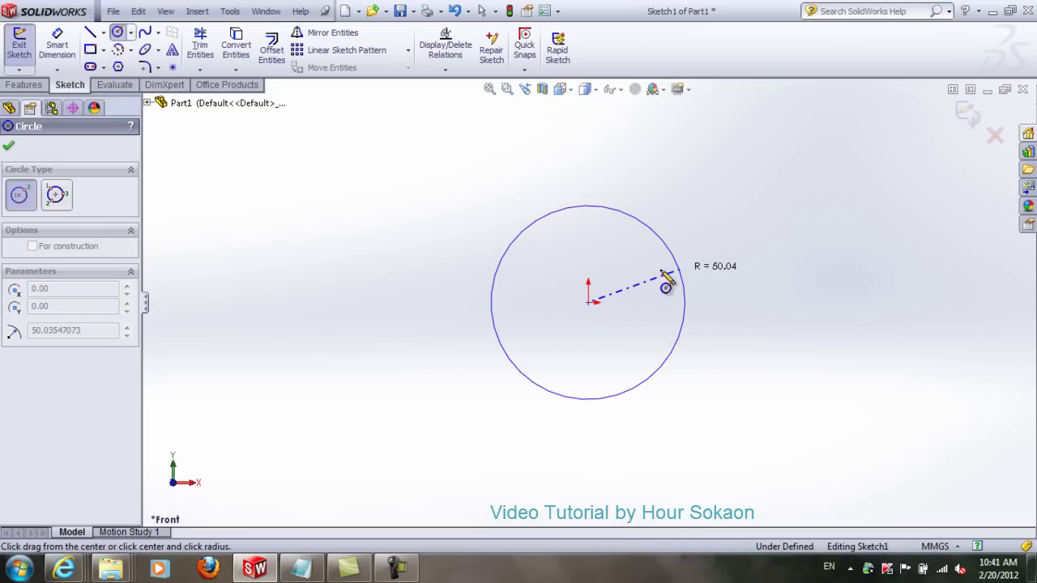
pyautogui.click(680, 271)
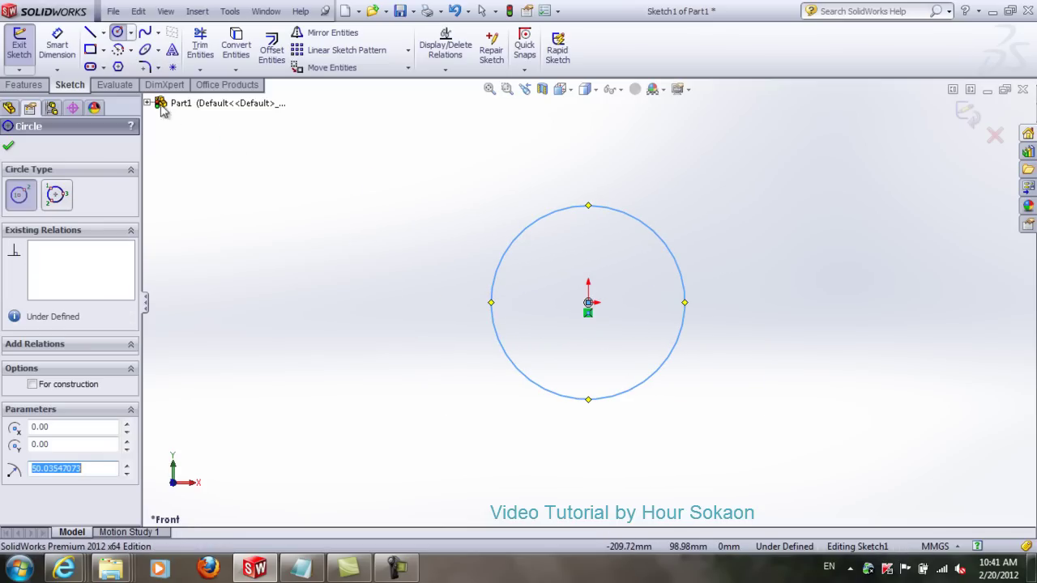
pyautogui.click(59, 46)
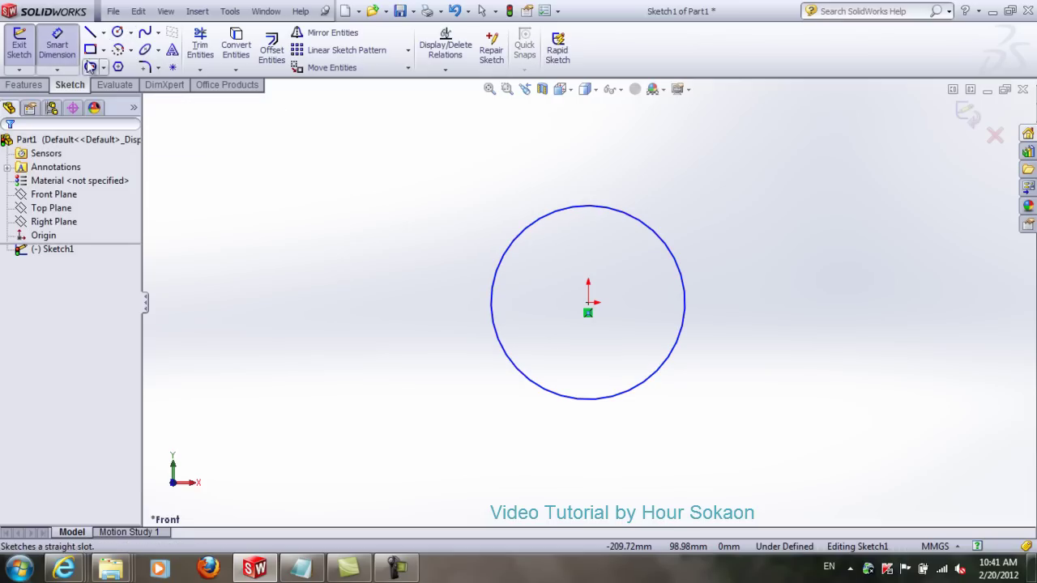
# Dimension the circle's diameter to 50 mm, making the sketch fully defined
pyautogui.click(518, 236)
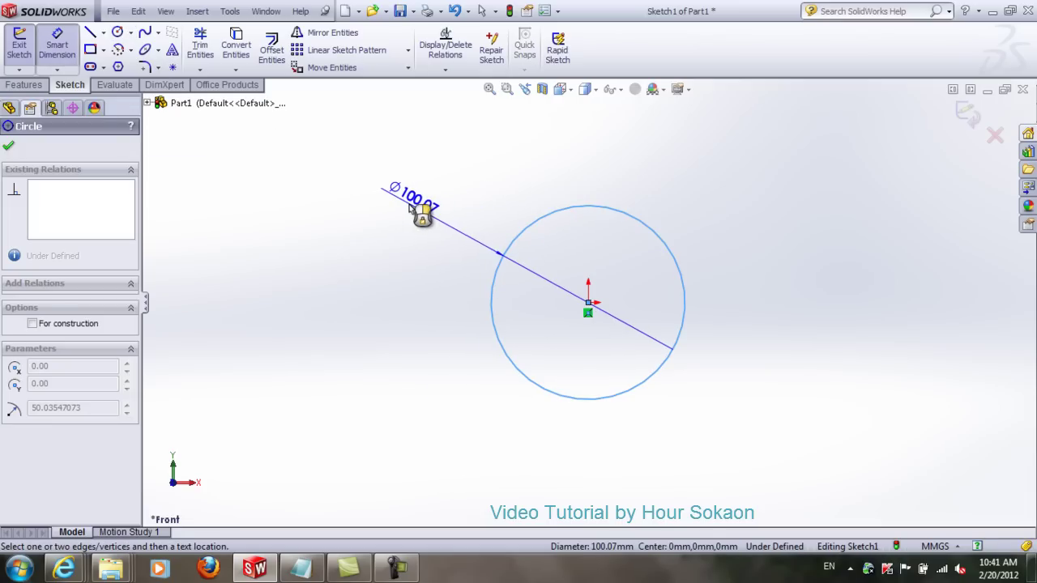
pyautogui.click(411, 206)
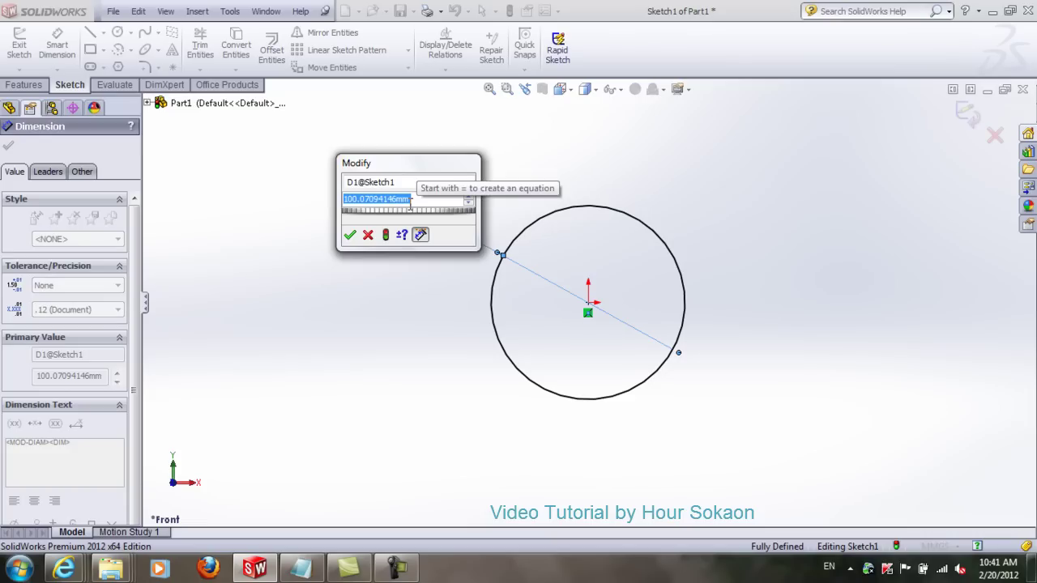
pyautogui.write('50')
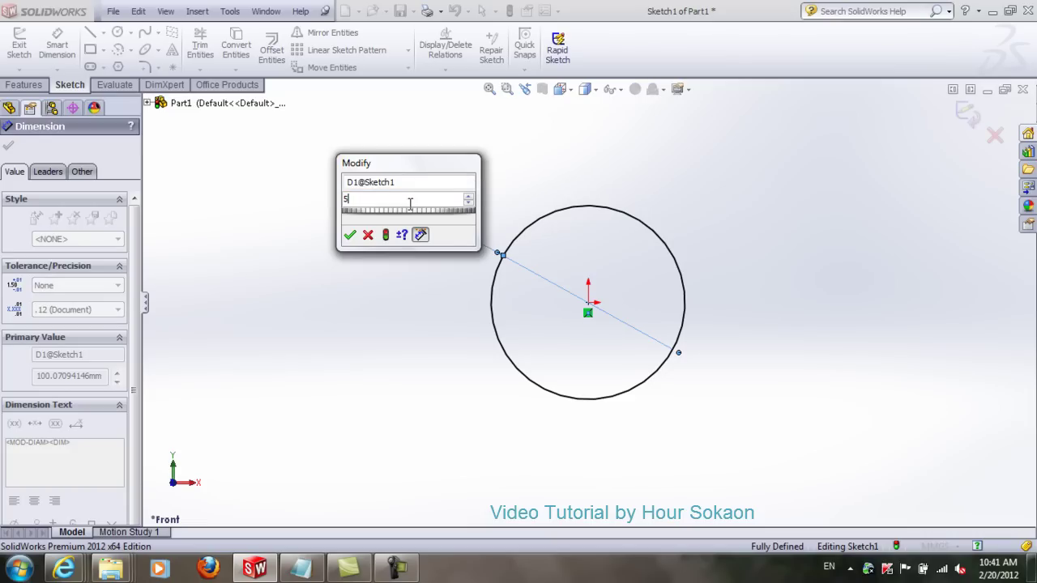
pyautogui.click(350, 235)
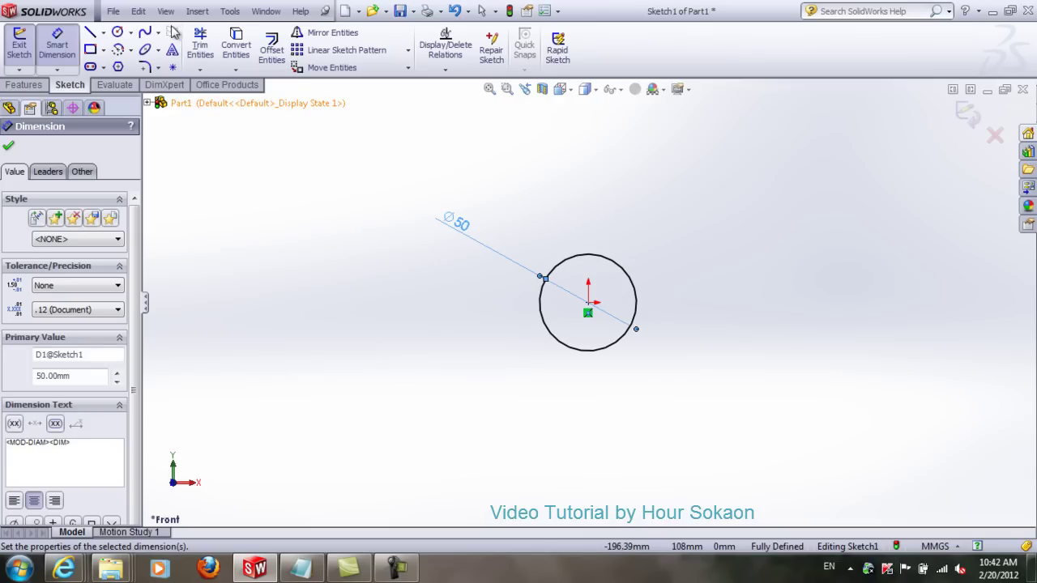
# Start a Helix/Spiral on the 50 mm circle from the Insert > Curve menu
pyautogui.click(196, 12)
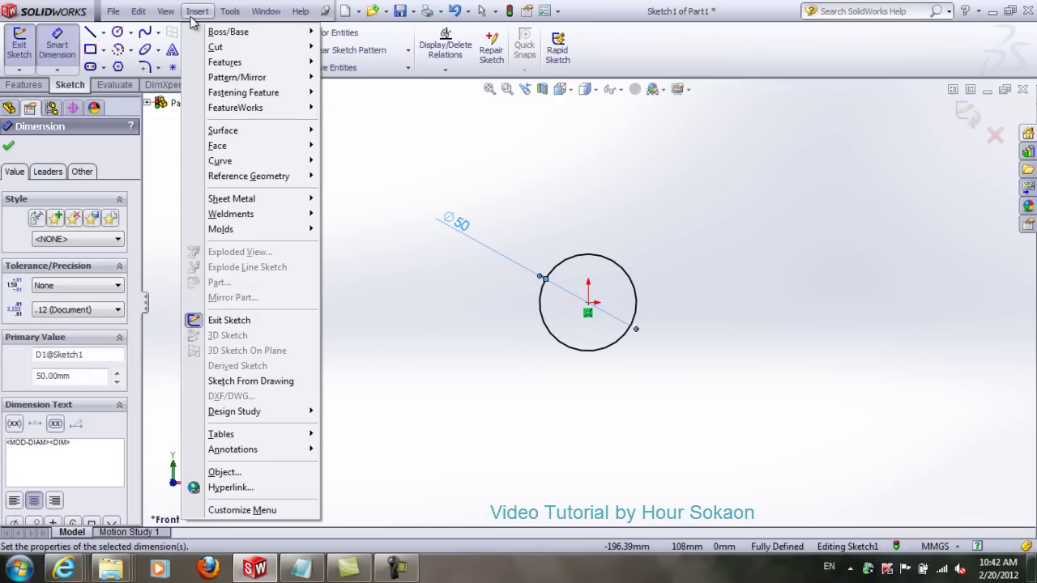
pyautogui.moveTo(220, 160)
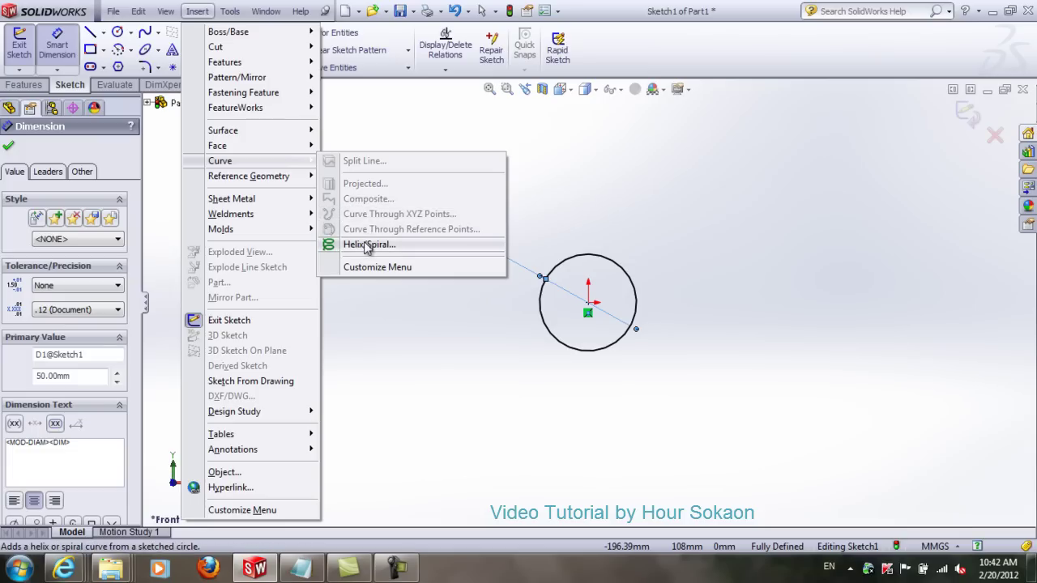
pyautogui.click(415, 247)
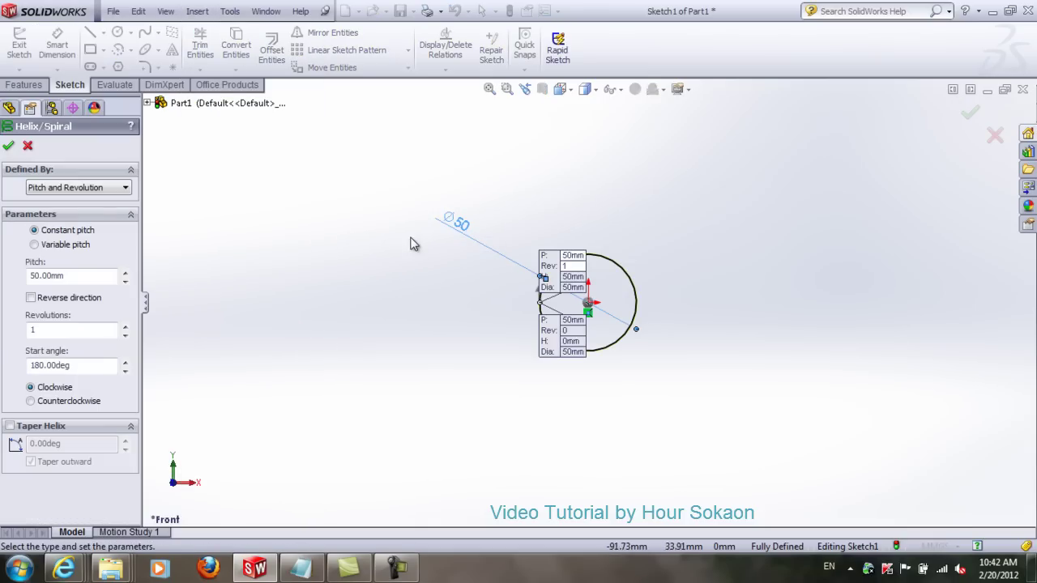
# Orbit to view the helix preview and define it by Height and Pitch
pyautogui.moveTo(636, 330); pyautogui.dragTo(307, 305, button='middle')
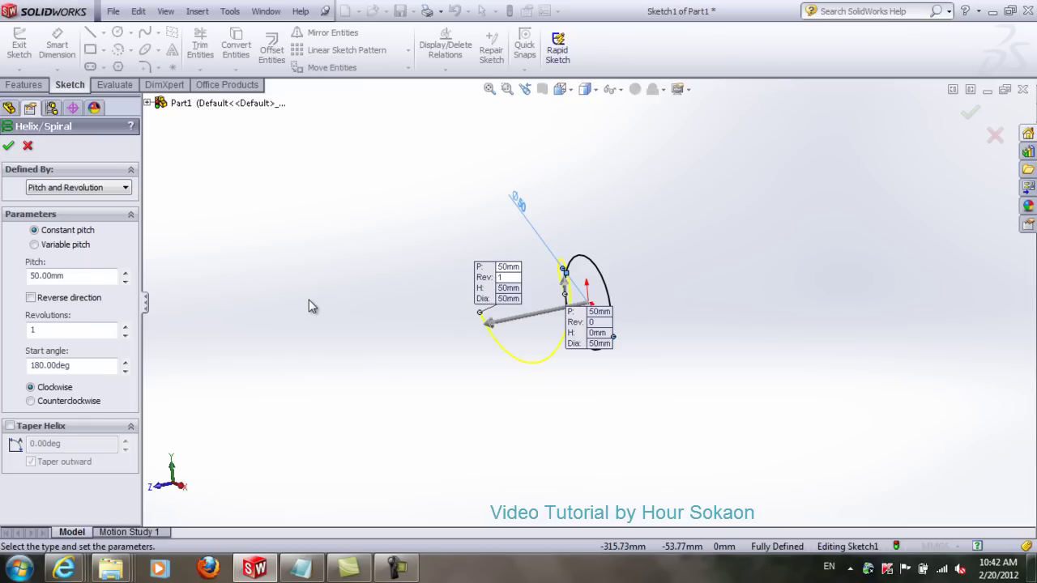
pyautogui.click(84, 195)
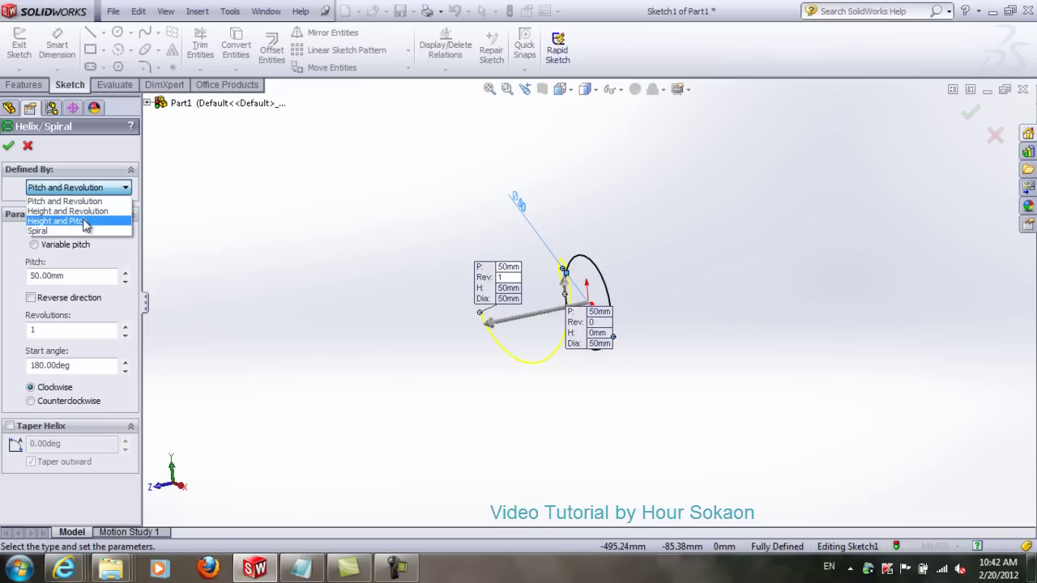
pyautogui.click(84, 224)
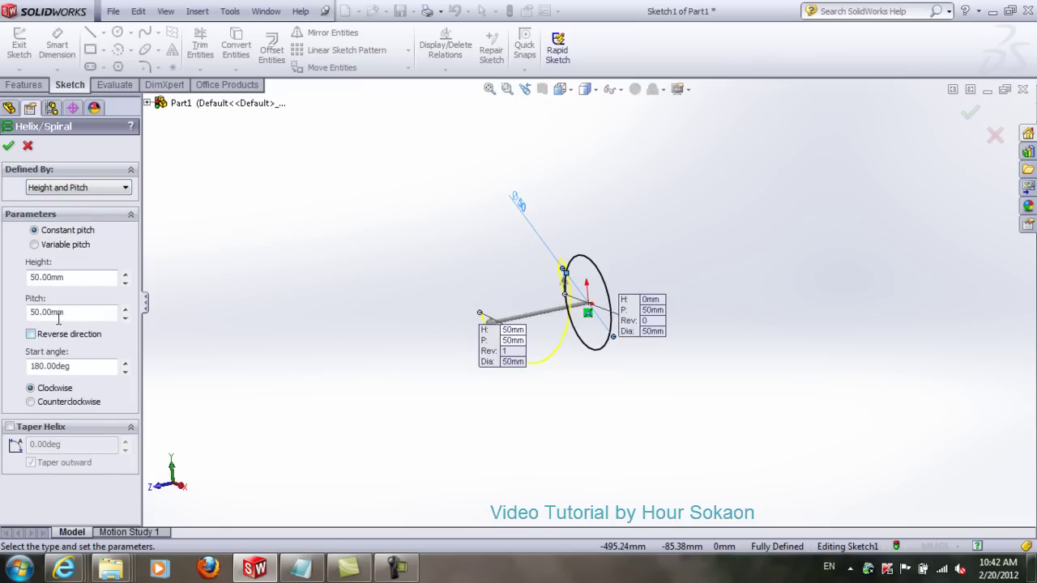
# Set helix height 100 mm and pitch 10 mm, keeping the original direction, and accept
pyautogui.moveTo(65, 277); pyautogui.dragTo(52, 279)
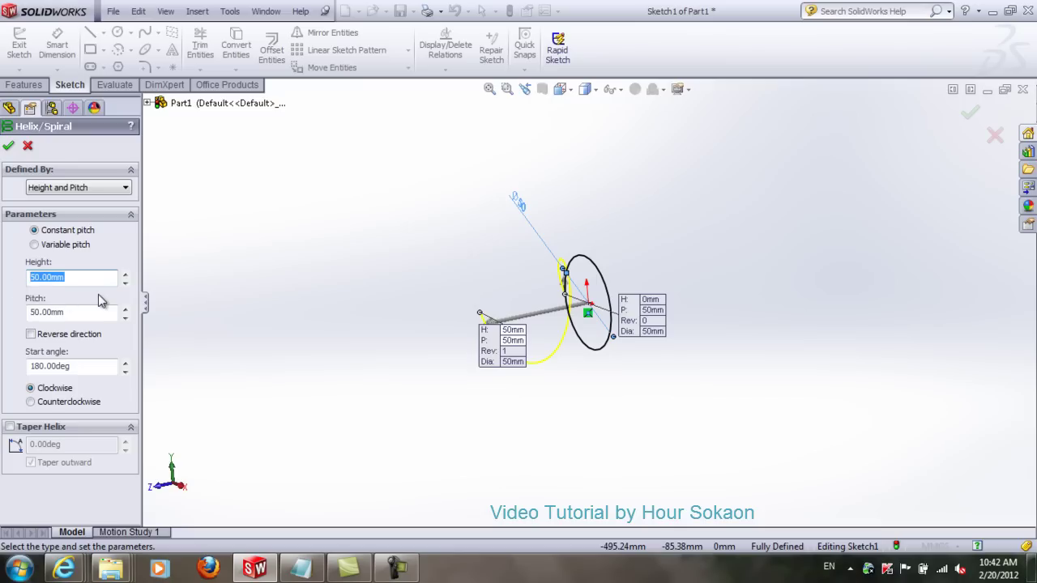
pyautogui.write('100')
pyautogui.click(65, 312)
pyautogui.moveTo(67, 312); pyautogui.dragTo(12, 295)
pyautogui.write('1')
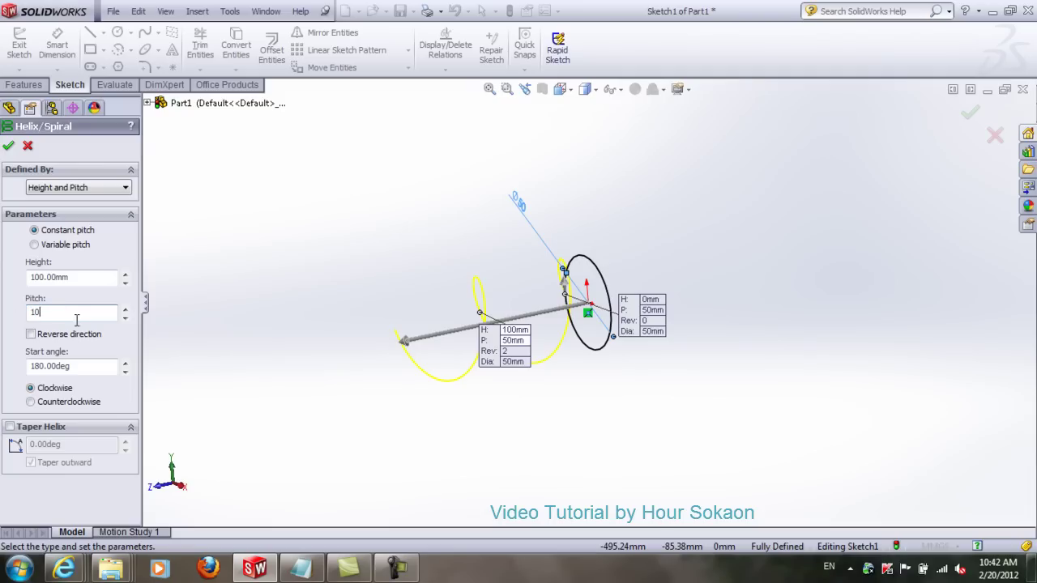
pyautogui.click(30, 333)
pyautogui.click(31, 334)
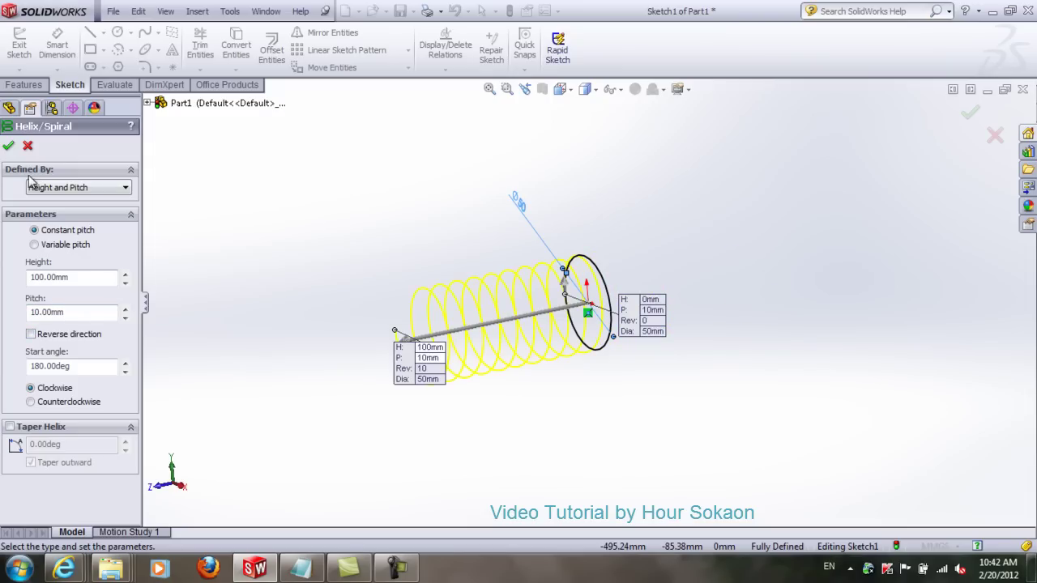
pyautogui.click(11, 145)
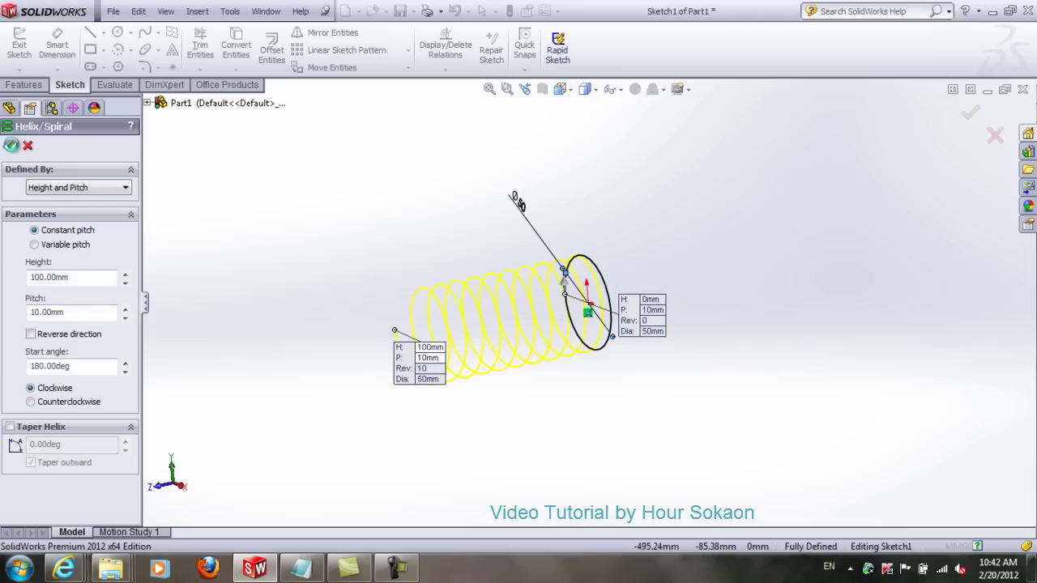
# Orbit and zoom around the finished 10-turn Helix/Spiral1 to inspect it
pyautogui.moveTo(501, 390); pyautogui.dragTo(656, 382, button='middle')
pyautogui.click(632, 388)
pyautogui.moveTo(499, 382)
pyautogui.mouseDown(button='middle')
pyautogui.moveTo(511, 423)
pyautogui.moveTo(478, 342)
pyautogui.moveTo(506, 393)
pyautogui.moveTo(511, 462)
pyautogui.moveTo(539, 345)
pyautogui.moveTo(516, 400)
pyautogui.moveTo(523, 448)
pyautogui.mouseUp(button='middle')
pyautogui.scroll(-2, 602, 393)
pyautogui.scroll(-2, 576, 386)
pyautogui.moveTo(569, 385)
pyautogui.mouseDown(button='middle')
pyautogui.moveTo(539, 407)
pyautogui.moveTo(578, 407)
pyautogui.mouseUp(button='middle')
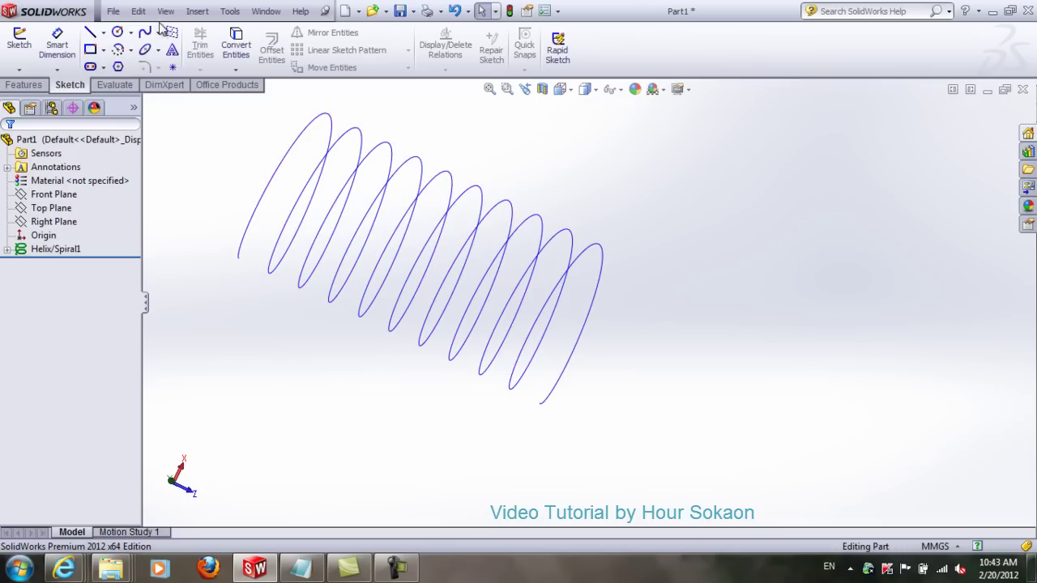
pyautogui.click(197, 12)
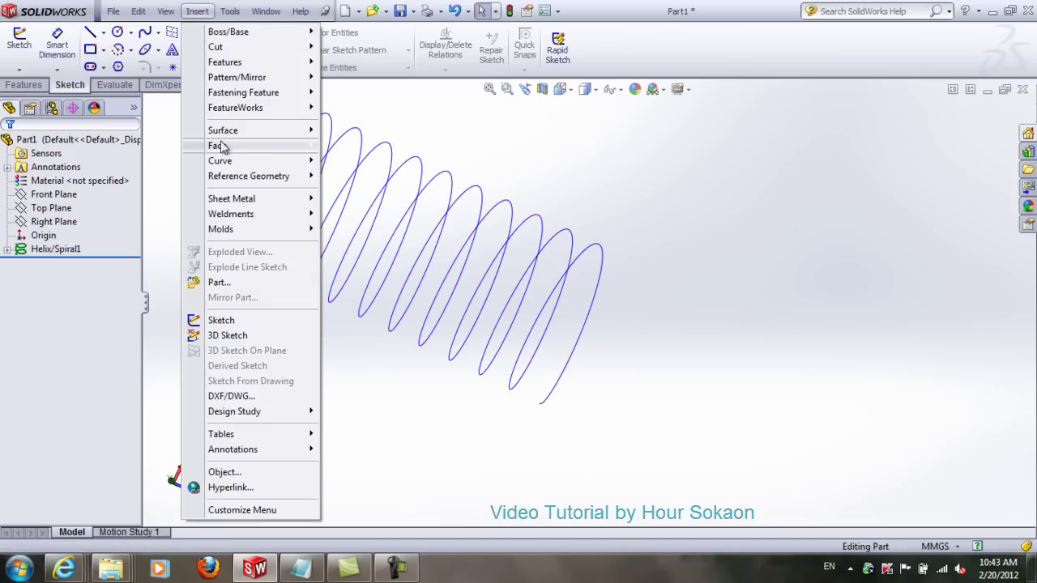
pyautogui.moveTo(249, 175)
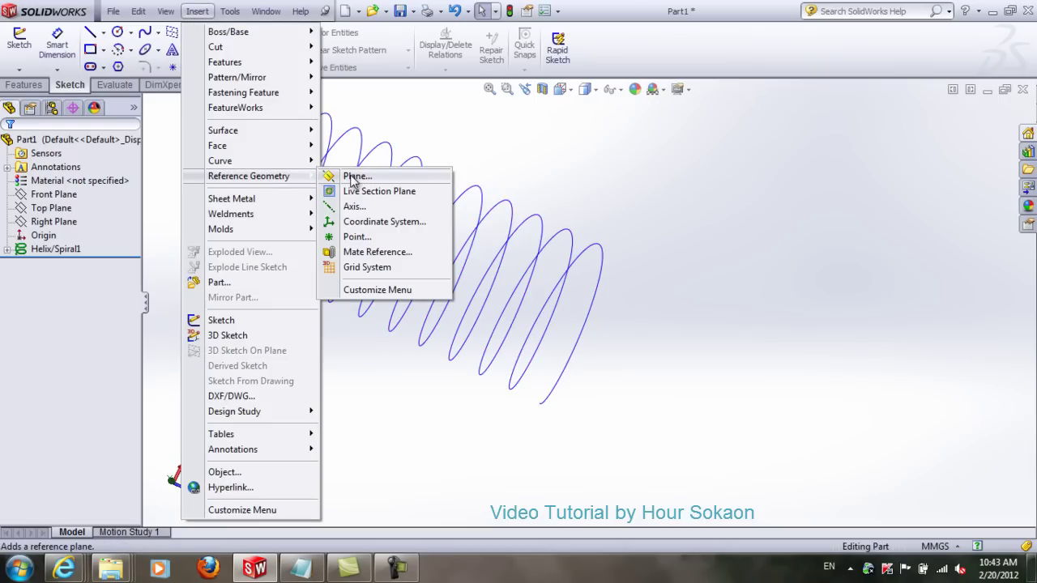
# Create Plane1 perpendicular to the helix and passing through its end point
pyautogui.click(352, 178)
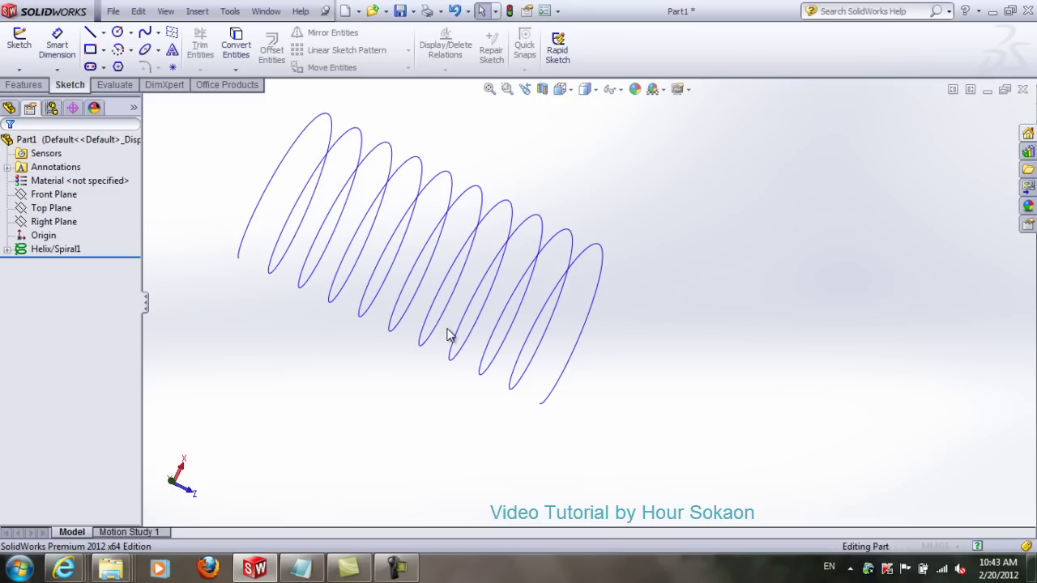
pyautogui.click(563, 384)
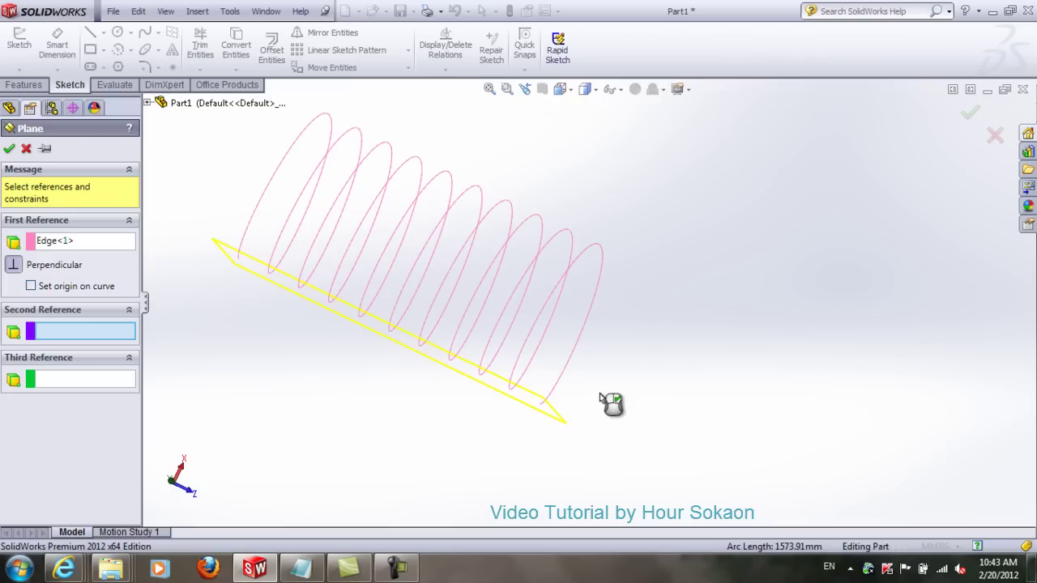
pyautogui.moveTo(563, 461)
pyautogui.mouseDown(button='middle')
pyautogui.moveTo(556, 428)
pyautogui.moveTo(574, 410)
pyautogui.moveTo(584, 460)
pyautogui.mouseUp(button='middle')
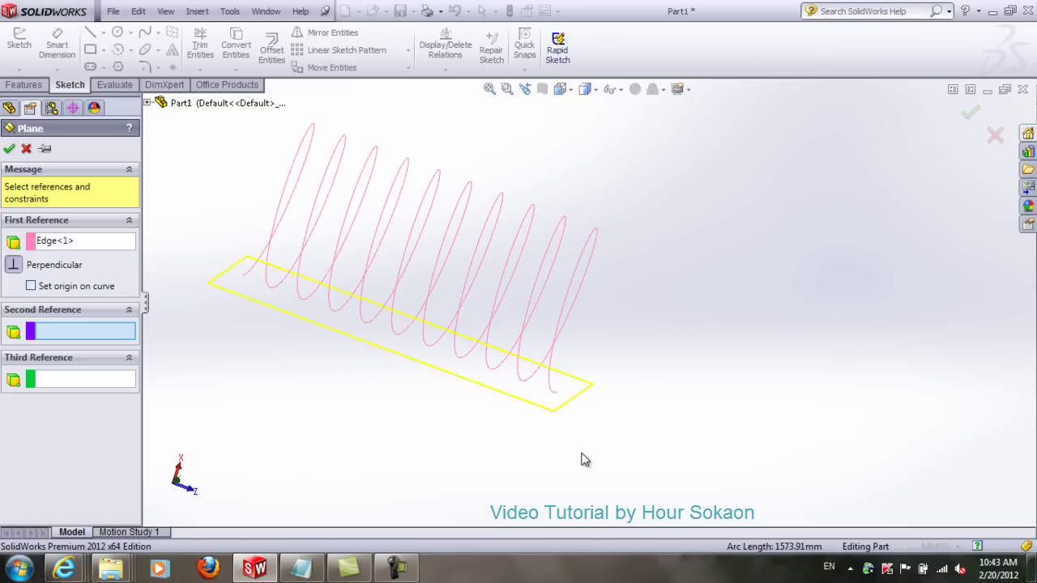
pyautogui.click(558, 395)
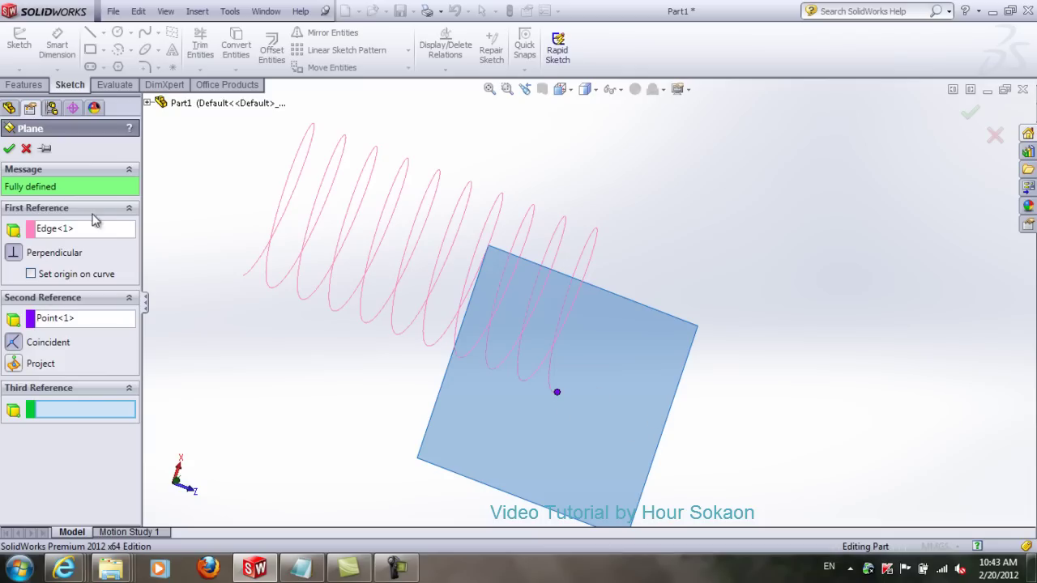
pyautogui.click(10, 149)
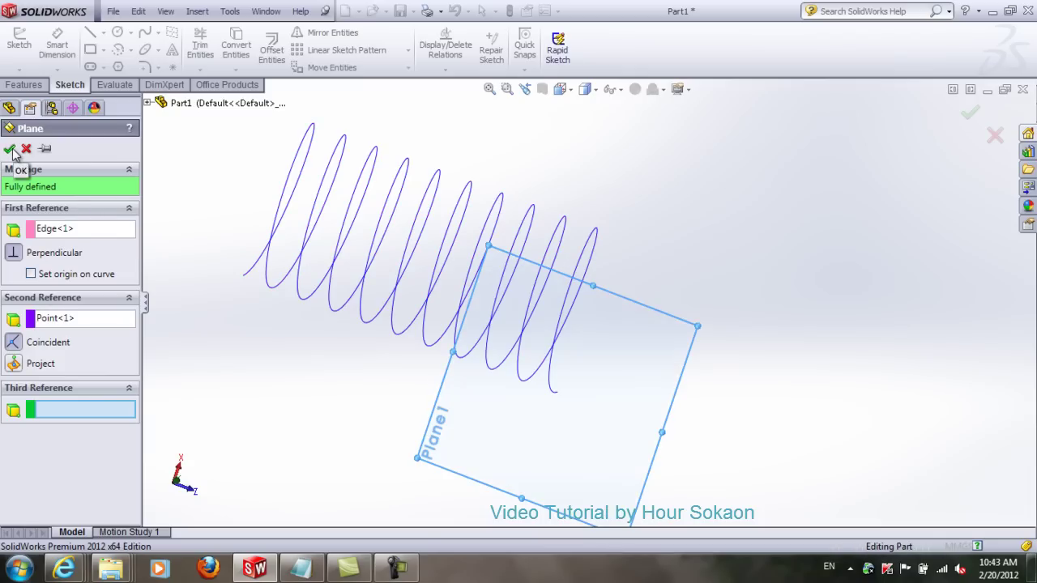
# Select Plane1 as the plane for the next sketch
pyautogui.moveTo(664, 413)
pyautogui.mouseDown(button='middle')
pyautogui.moveTo(635, 385)
pyautogui.moveTo(636, 347)
pyautogui.moveTo(688, 394)
pyautogui.moveTo(689, 428)
pyautogui.moveTo(673, 402)
pyautogui.moveTo(664, 429)
pyautogui.mouseUp(button='middle')
pyautogui.click(773, 381)
pyautogui.click(654, 366)
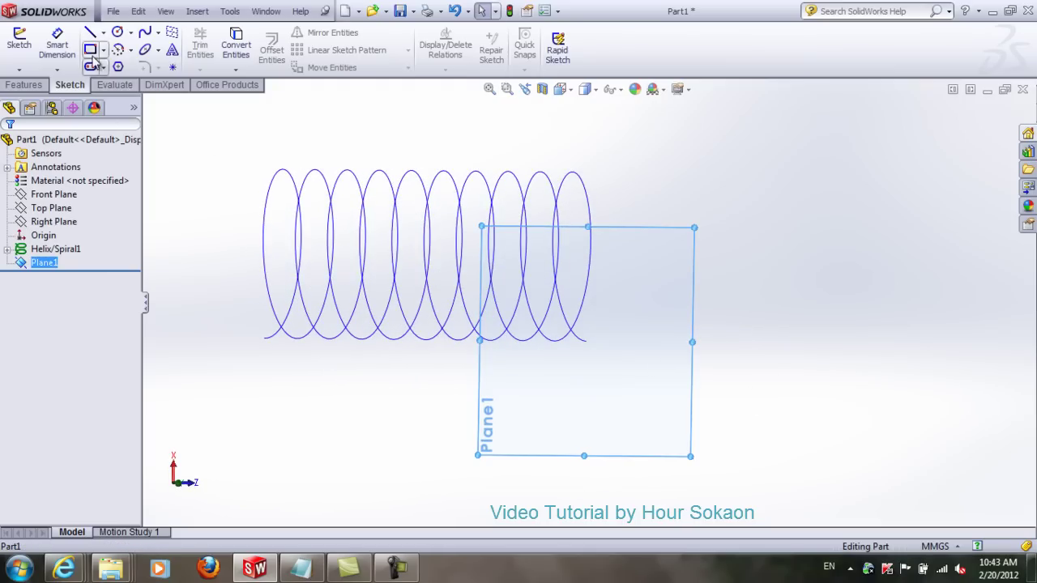
# Draw a circle on Plane1 and dimension its diameter to 8 mm
pyautogui.click(119, 36)
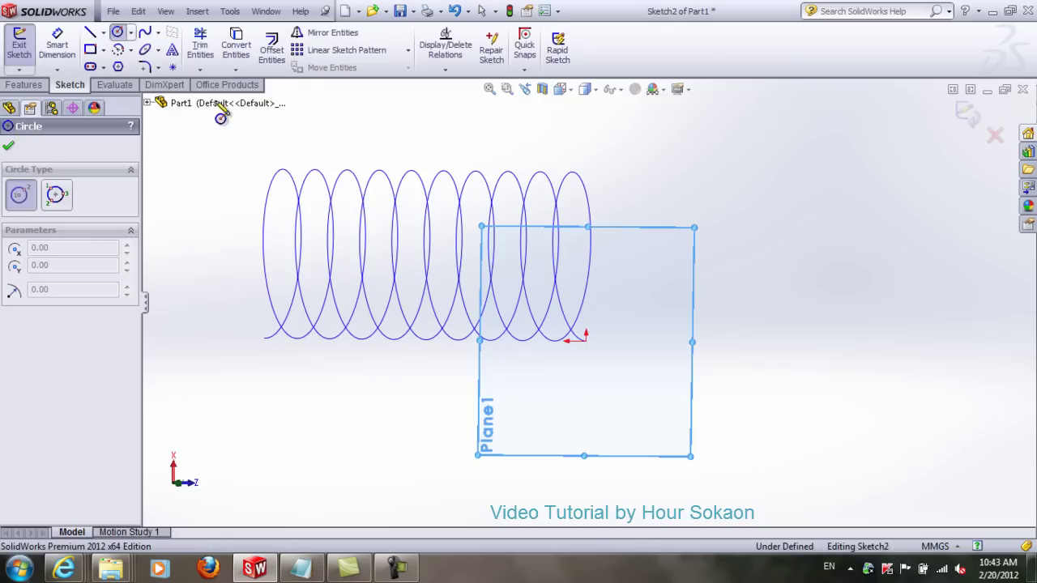
pyautogui.click(636, 350)
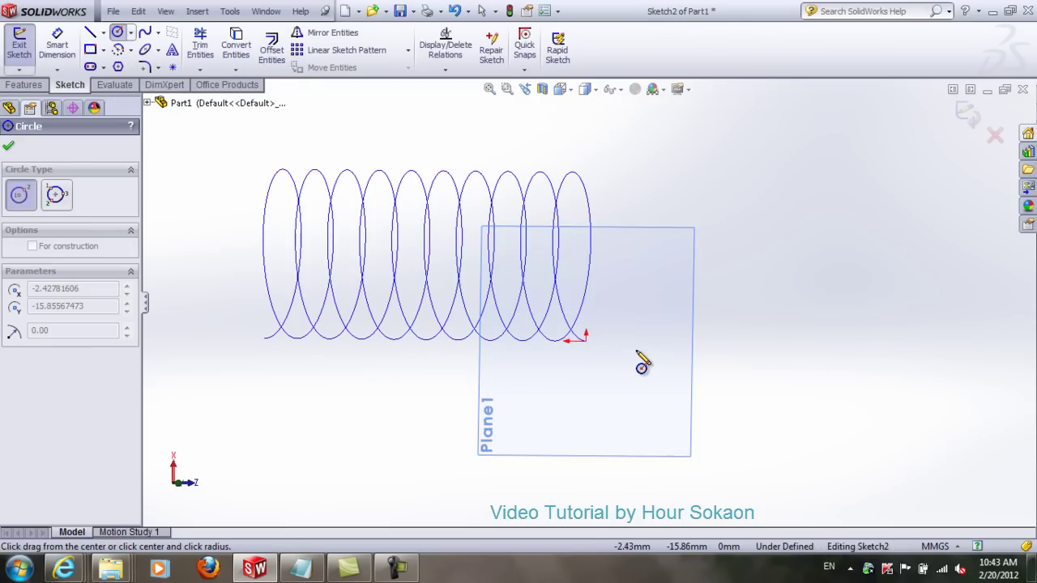
pyautogui.click(661, 397)
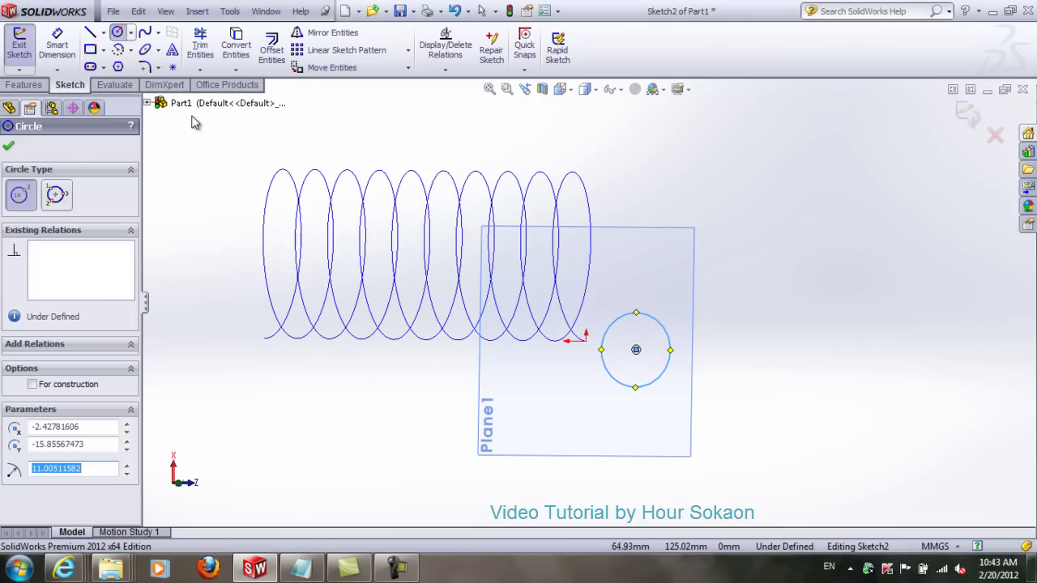
pyautogui.click(64, 49)
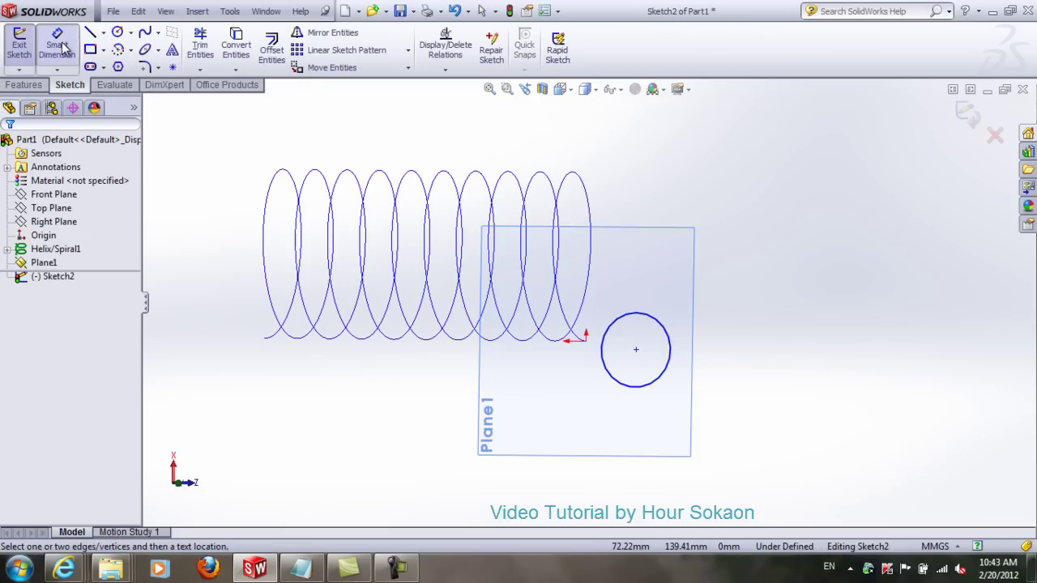
pyautogui.click(669, 347)
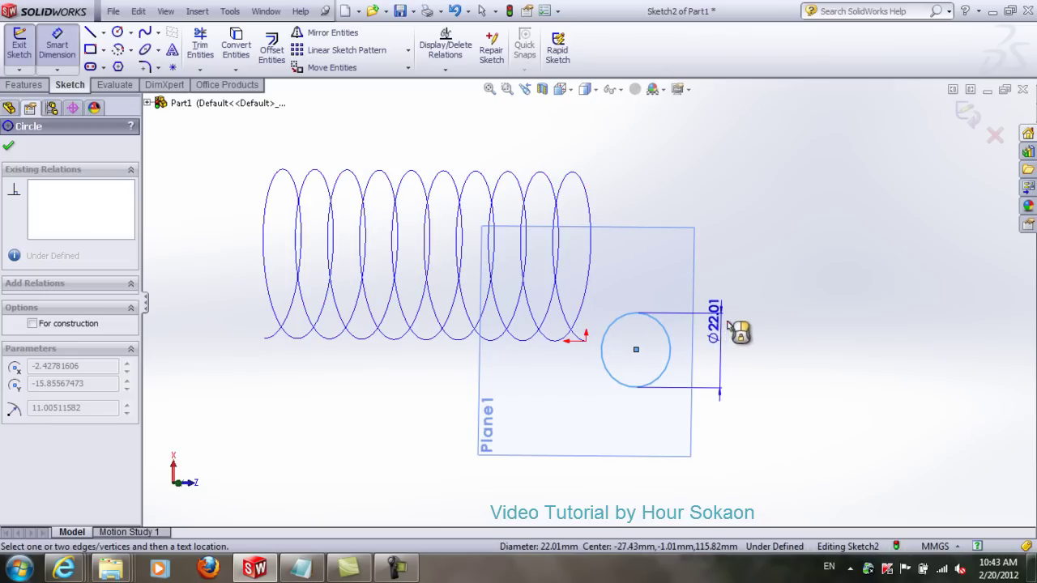
pyautogui.click(760, 304)
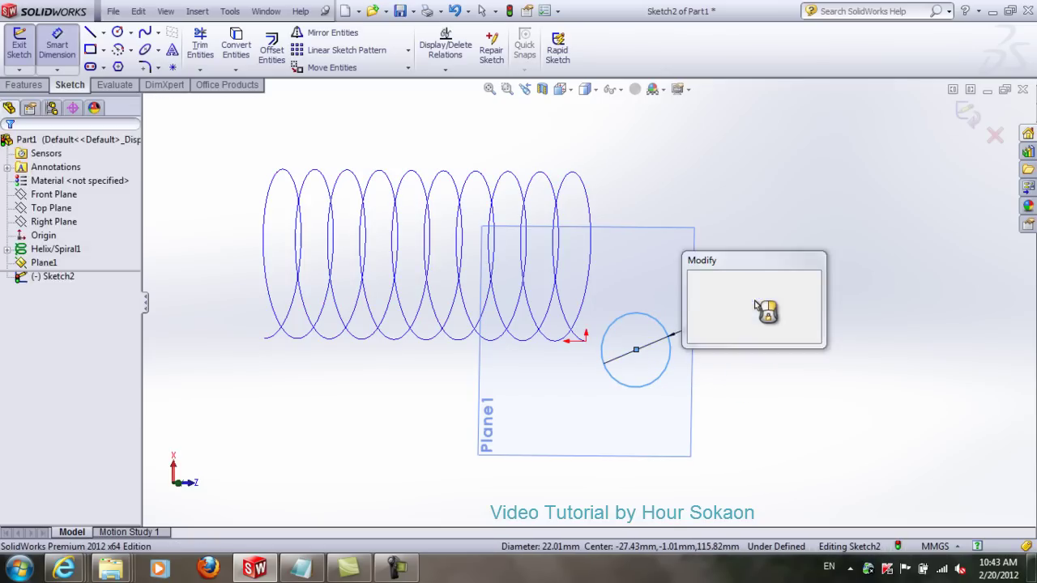
pyautogui.write('8')
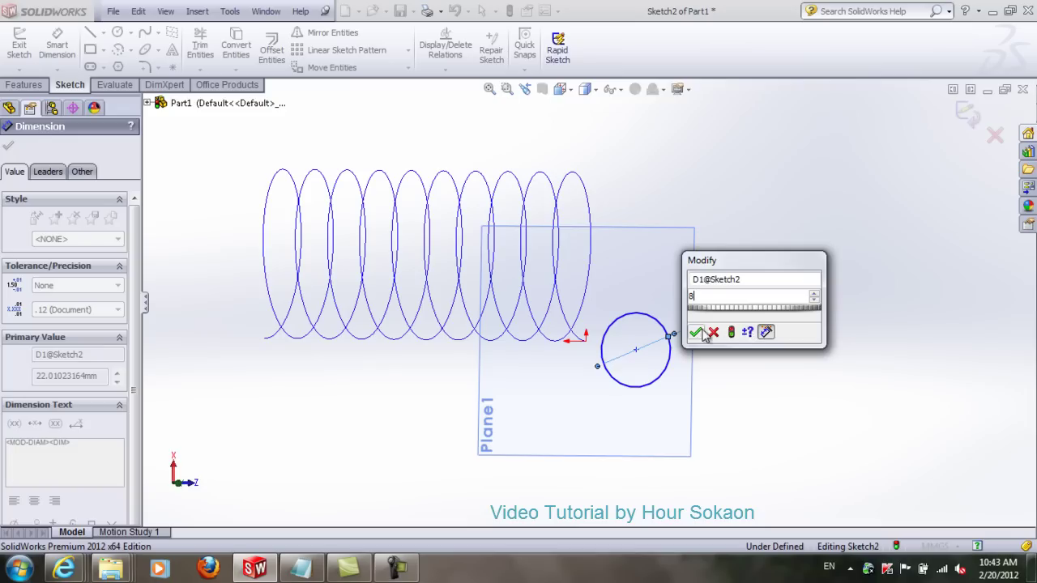
pyautogui.click(698, 333)
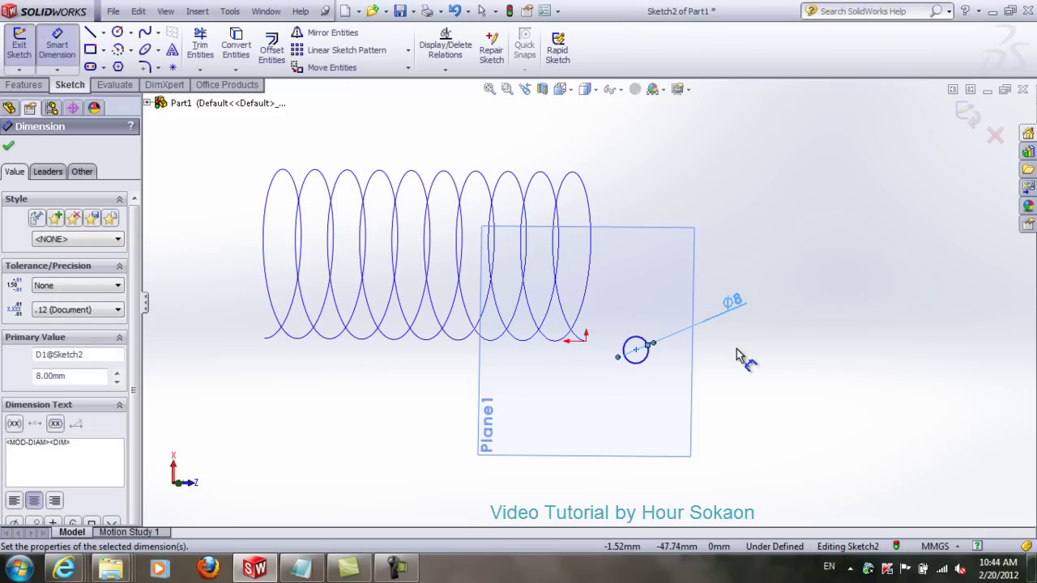
pyautogui.press('Escape')
# Pierce the 8 mm circle's centre onto the helix end, then exit Sketch2
pyautogui.rightClick(737, 355)
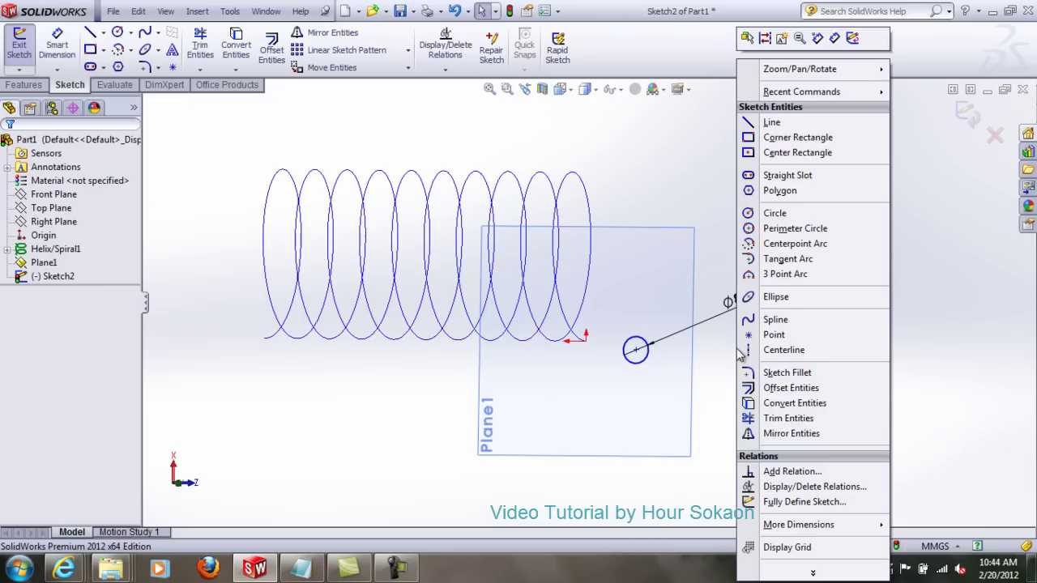
pyautogui.click(797, 473)
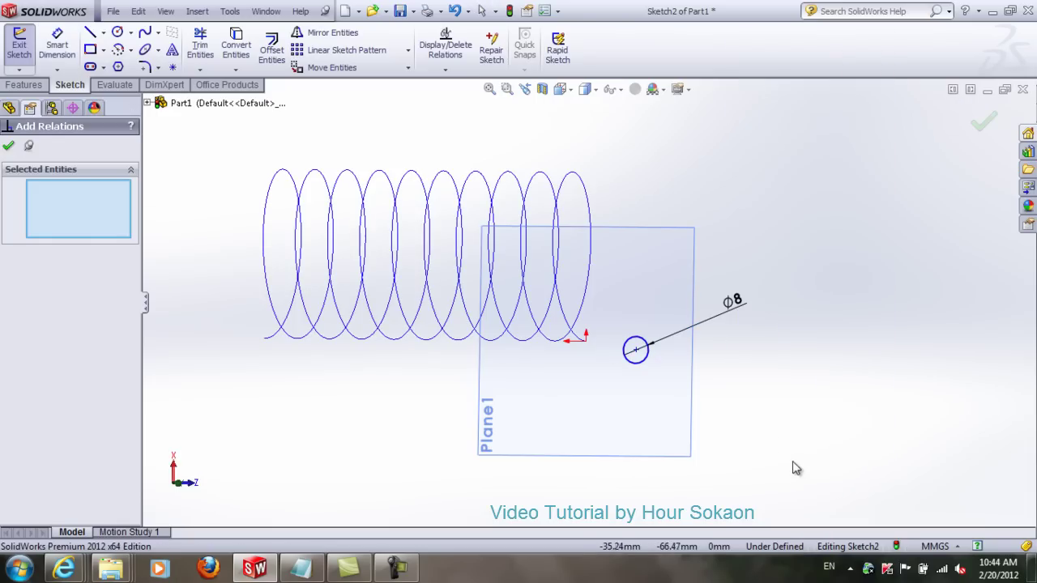
pyautogui.click(636, 351)
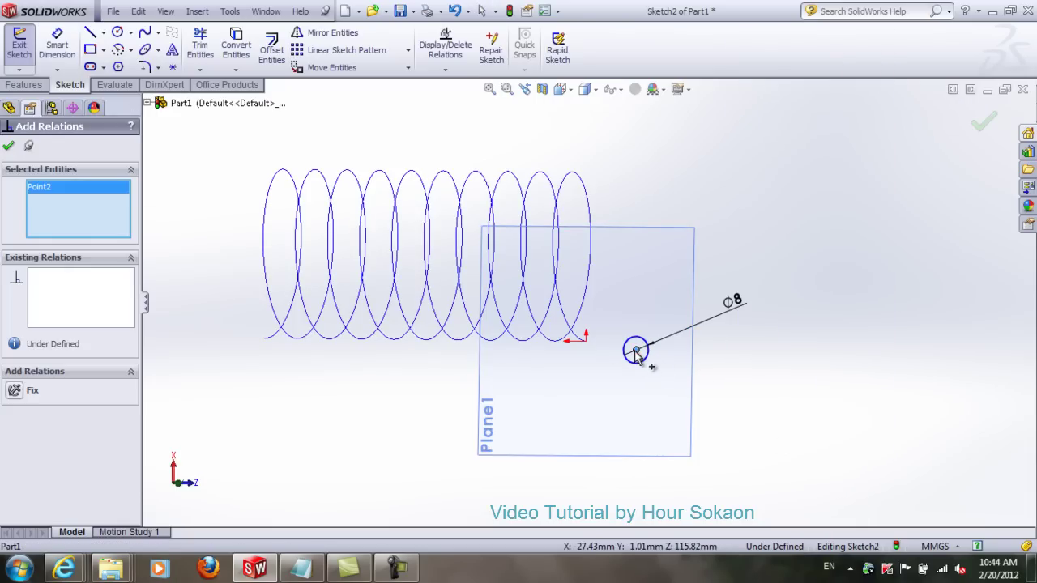
pyautogui.moveTo(585, 335); pyautogui.dragTo(575, 344, button='middle')
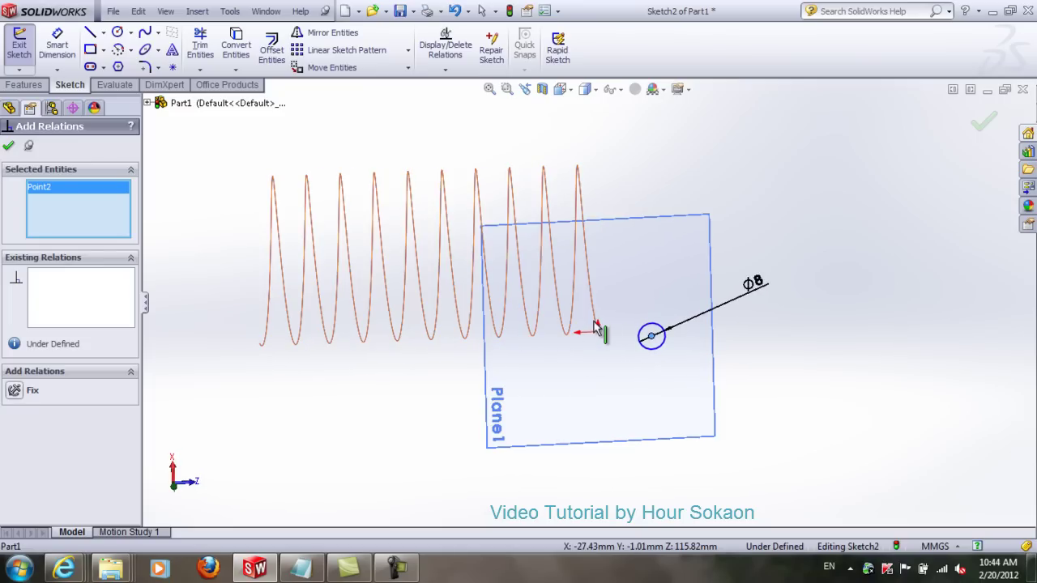
pyautogui.click(596, 322)
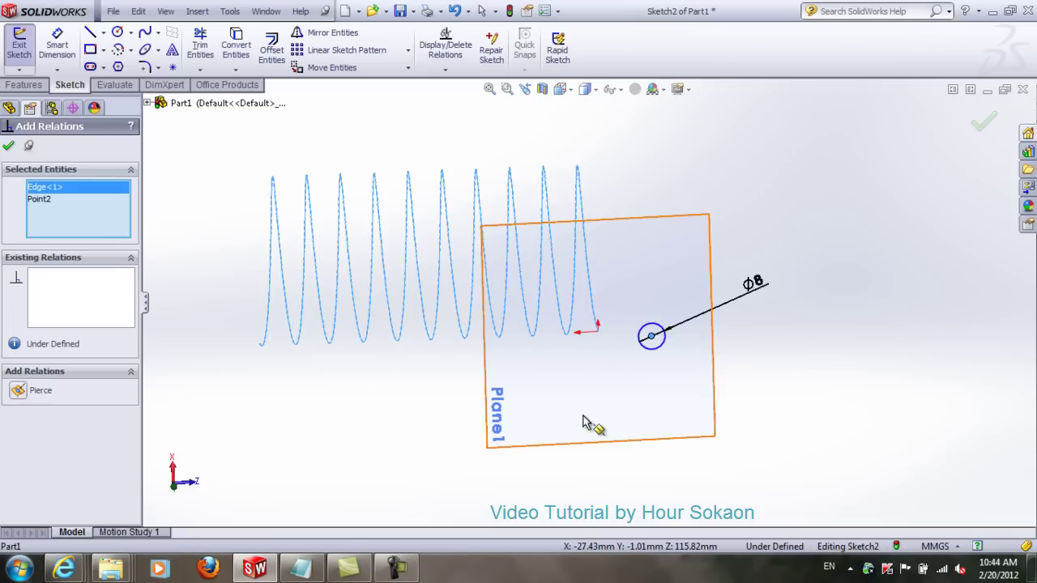
pyautogui.click(18, 391)
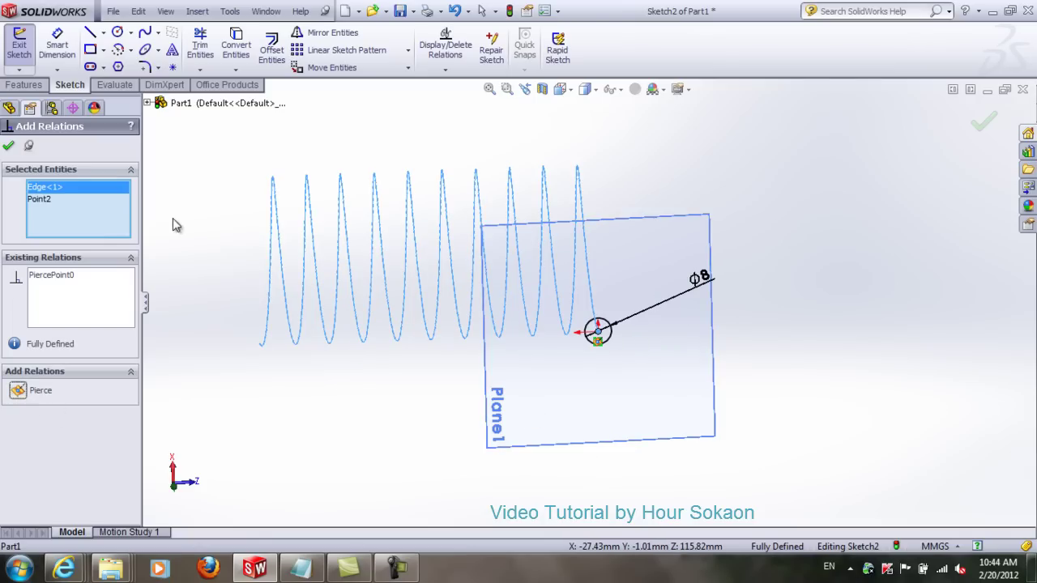
pyautogui.click(8, 146)
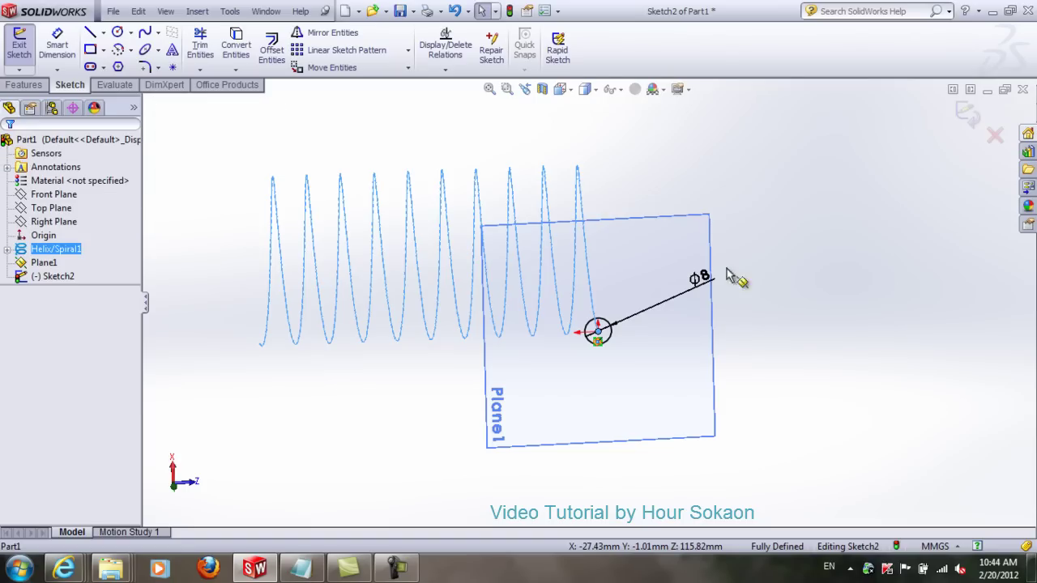
pyautogui.click(965, 111)
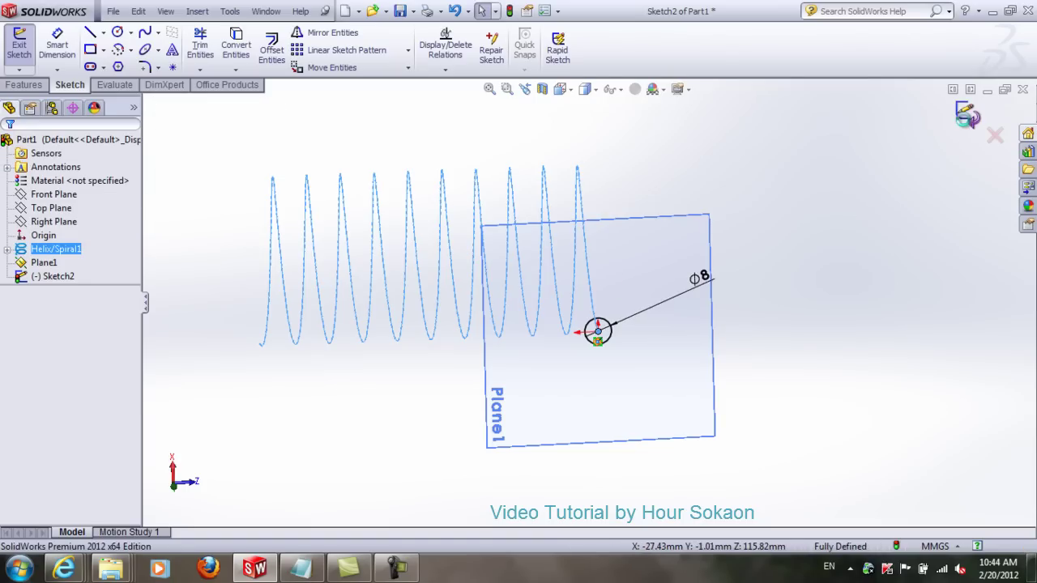
pyautogui.moveTo(672, 342); pyautogui.dragTo(616, 263, button='middle')
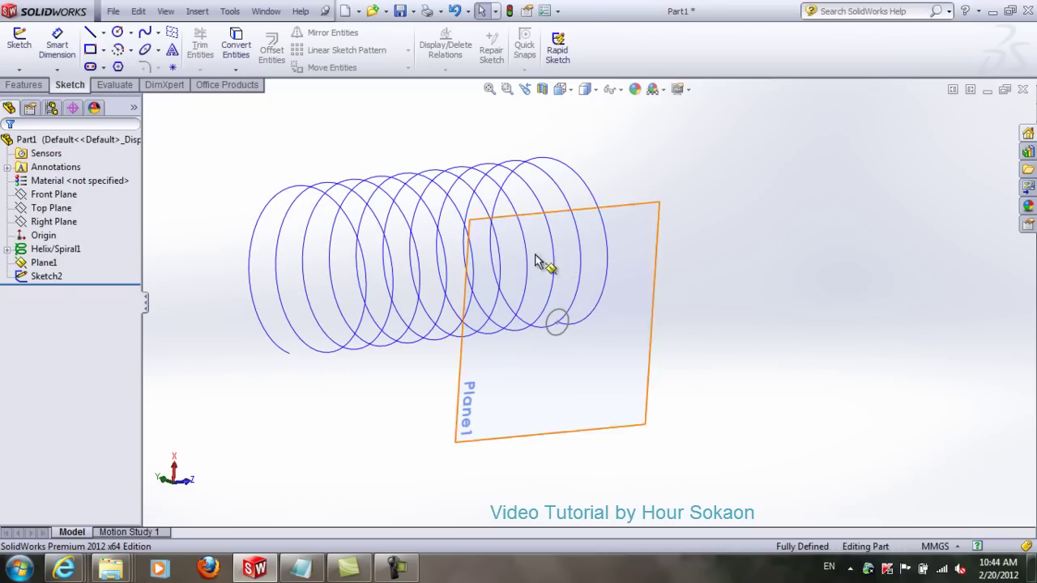
# Sweep the Sketch2 circle along Helix/Spiral1 to create the solid spring Sweep1
pyautogui.click(23, 85)
pyautogui.click(123, 39)
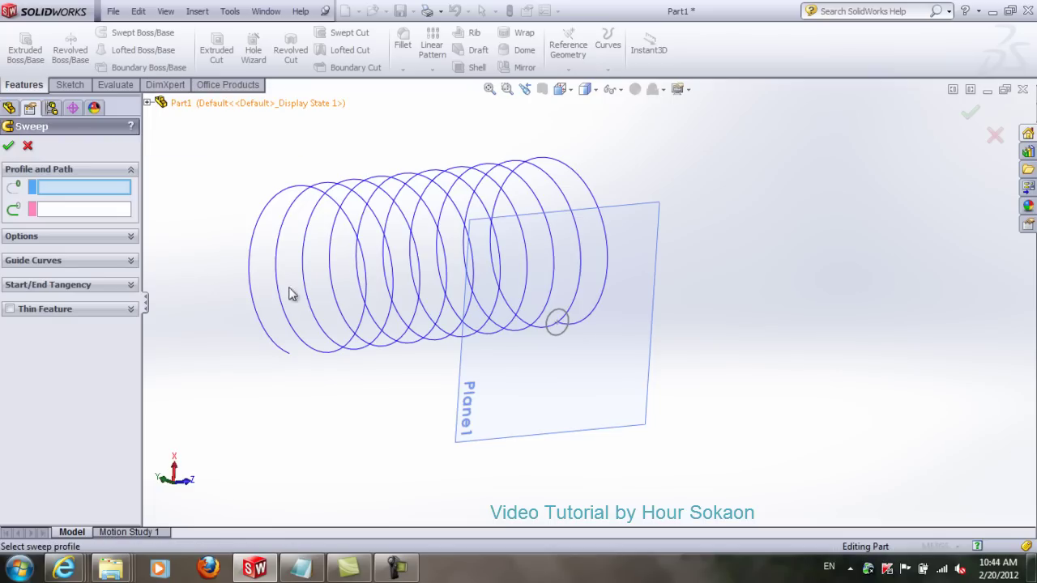
pyautogui.click(553, 336)
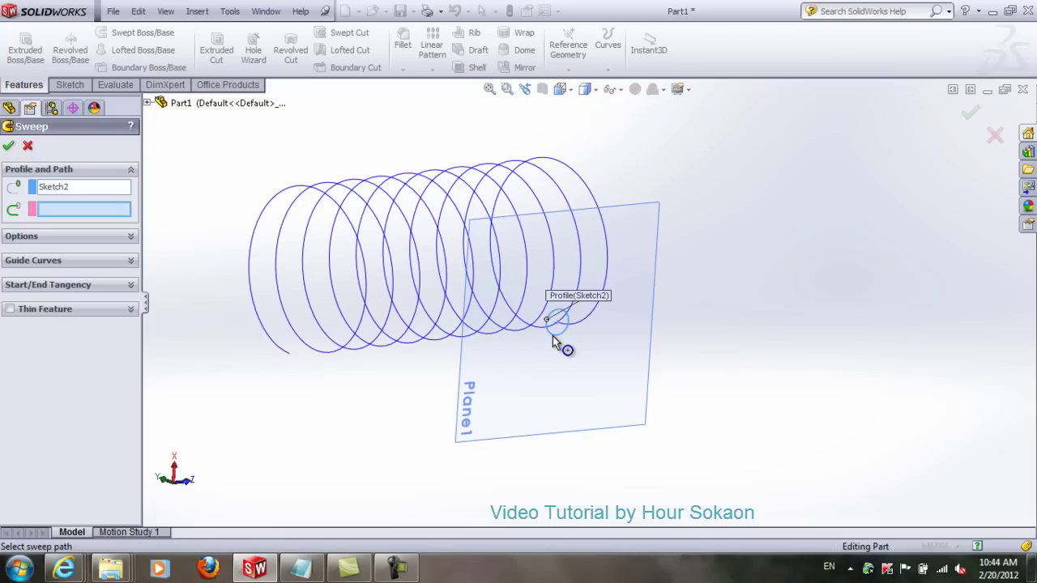
pyautogui.click(591, 315)
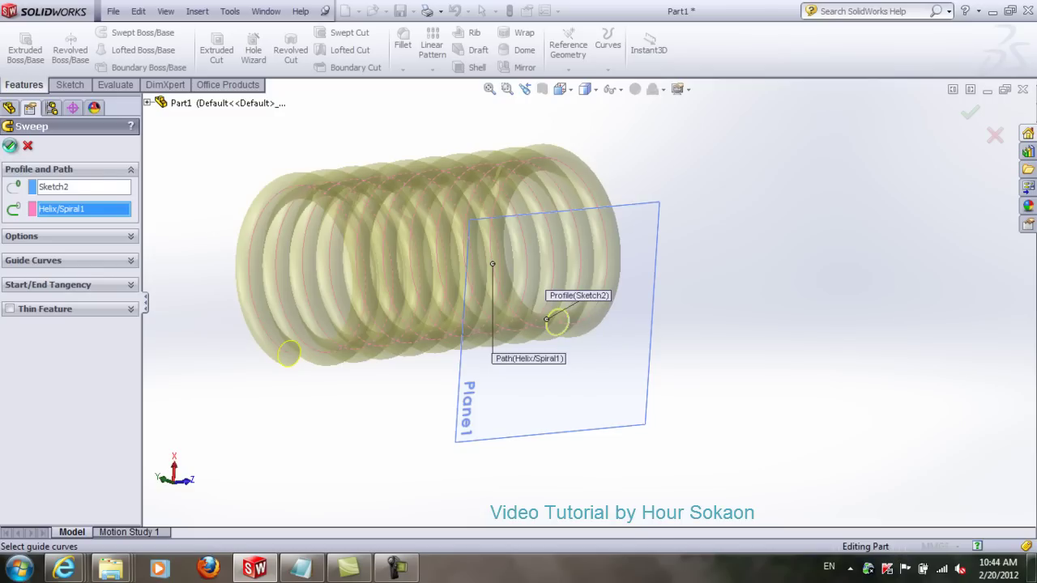
pyautogui.click(8, 145)
pyautogui.click(757, 369)
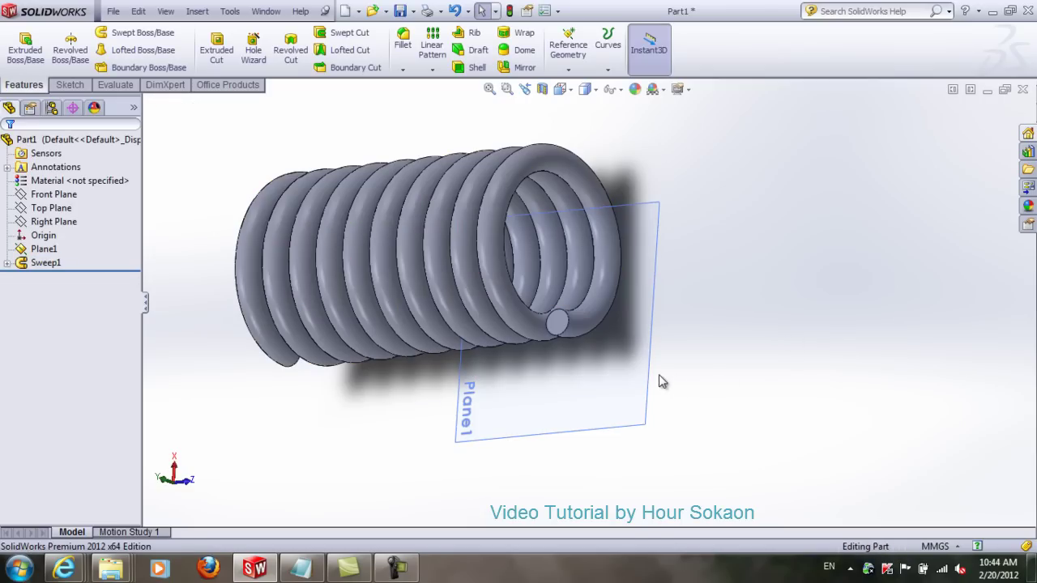
# Hide Plane1 and orbit to a diagonal view of the finished coil spring
pyautogui.click(655, 316)
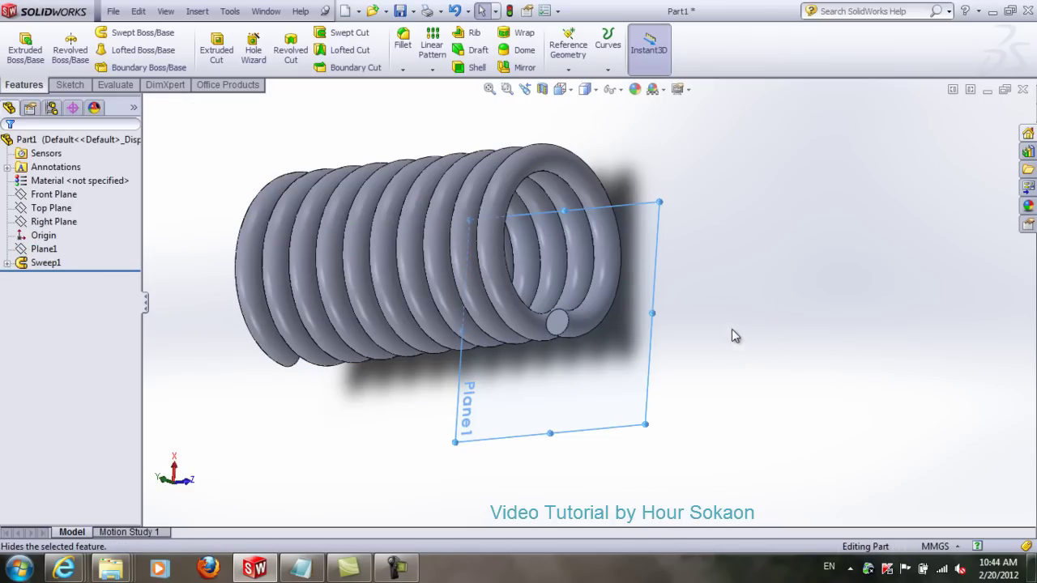
pyautogui.click(735, 334)
pyautogui.moveTo(680, 388); pyautogui.dragTo(541, 374, button='middle')
pyautogui.moveTo(581, 300)
pyautogui.mouseDown(button='middle')
pyautogui.moveTo(611, 248)
pyautogui.moveTo(648, 257)
pyautogui.moveTo(629, 267)
pyautogui.mouseUp(button='middle')
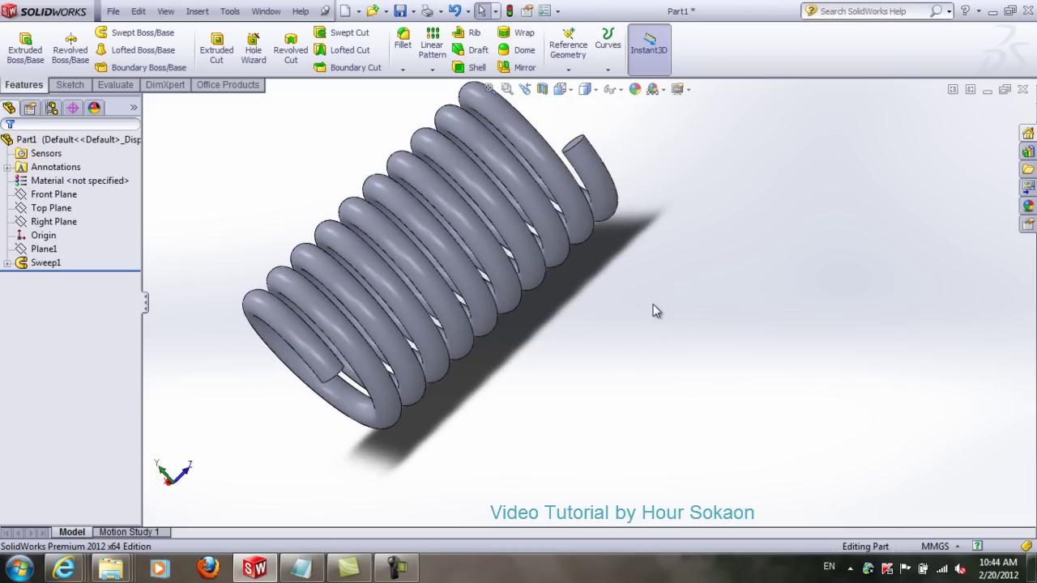